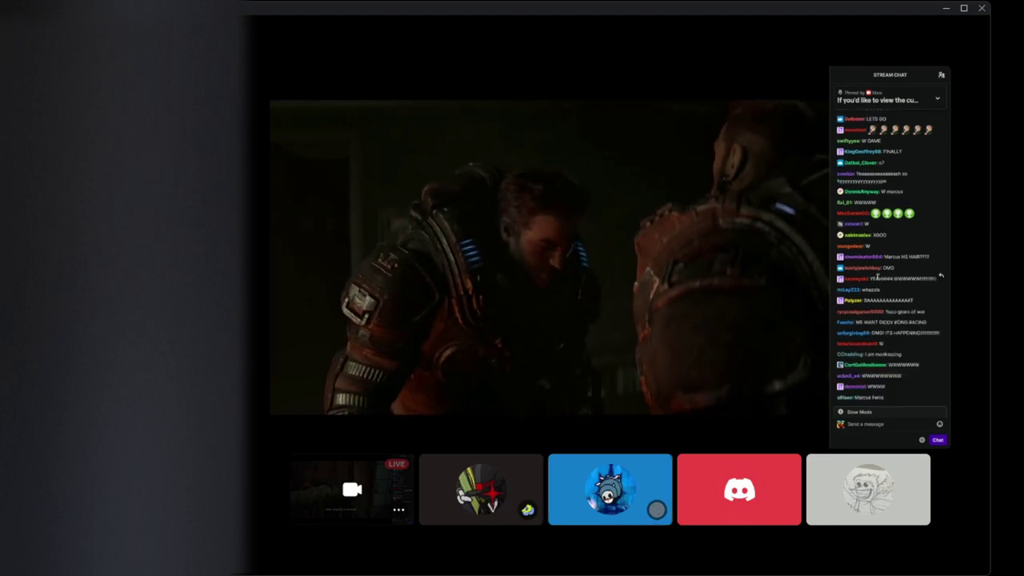
Step: Watch the Gears of War E-Day reveal until the share switches to the DOOM: The Dark Ages trailer
{"action": "key", "text": "Left"}
{"action": "key", "text": "Up"}
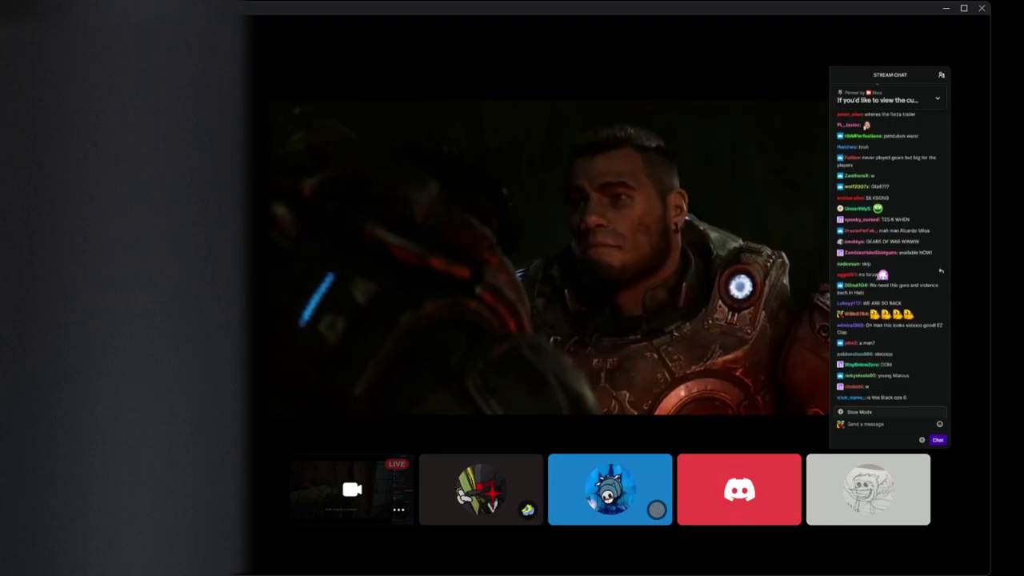
{"action": "key", "text": "Right"}
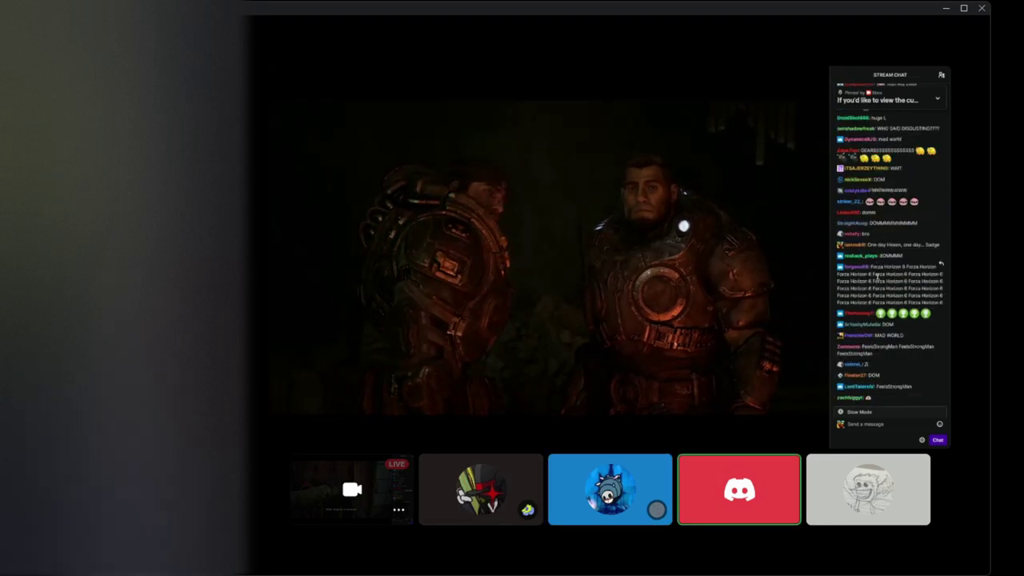
{"action": "key", "text": "Left"}
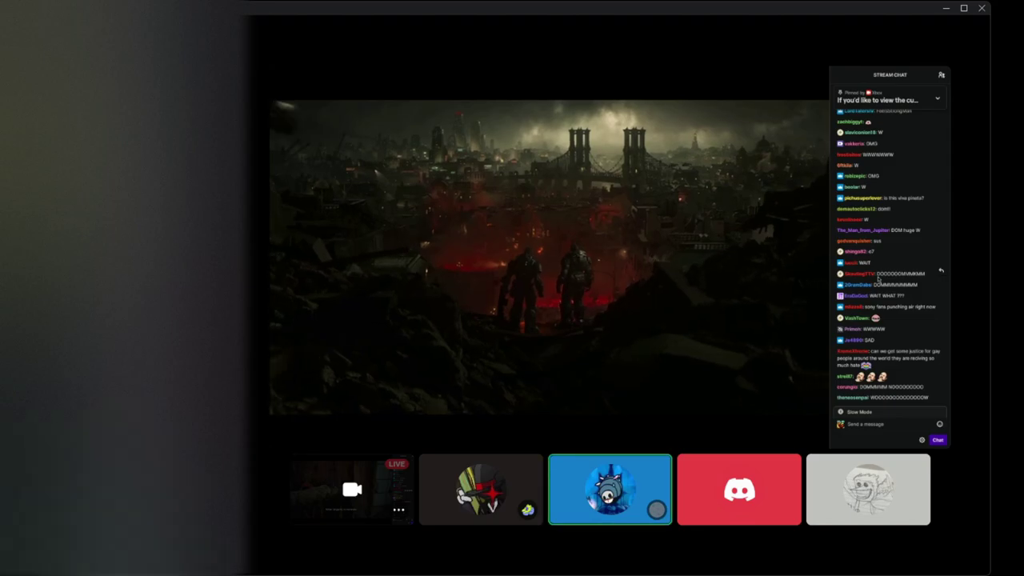
{"action": "key", "text": "Right"}
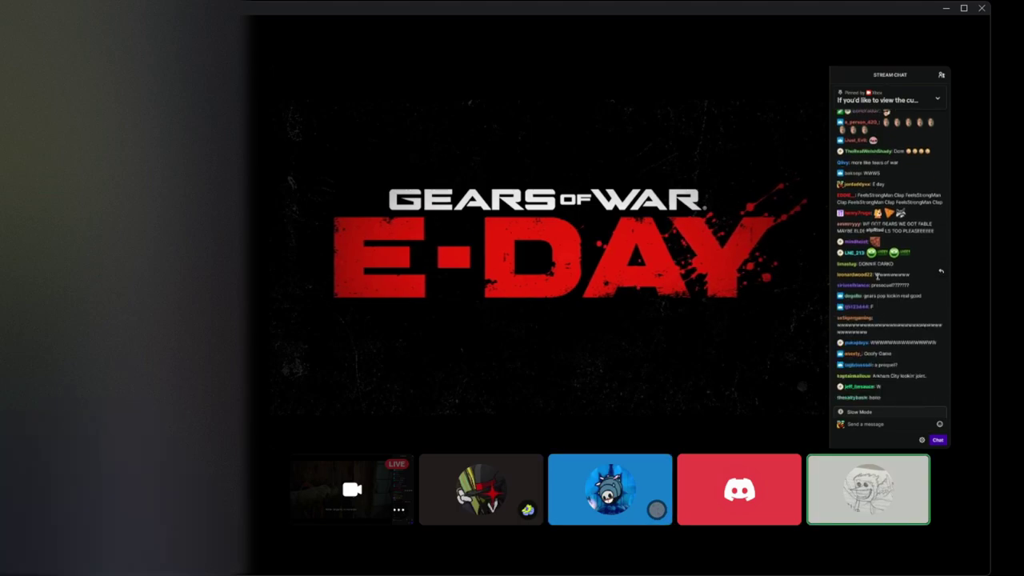
{"action": "key", "text": "Left"}
{"action": "key", "text": "Left"}
{"action": "key", "text": "Left"}
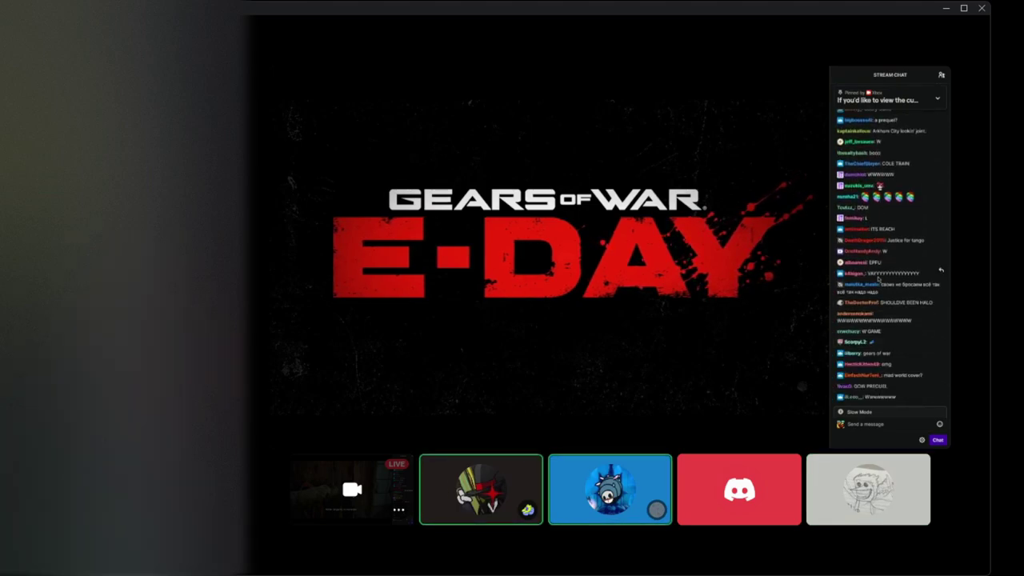
{"action": "key", "text": "Right"}
{"action": "key", "text": "Right"}
{"action": "key", "text": "Right"}
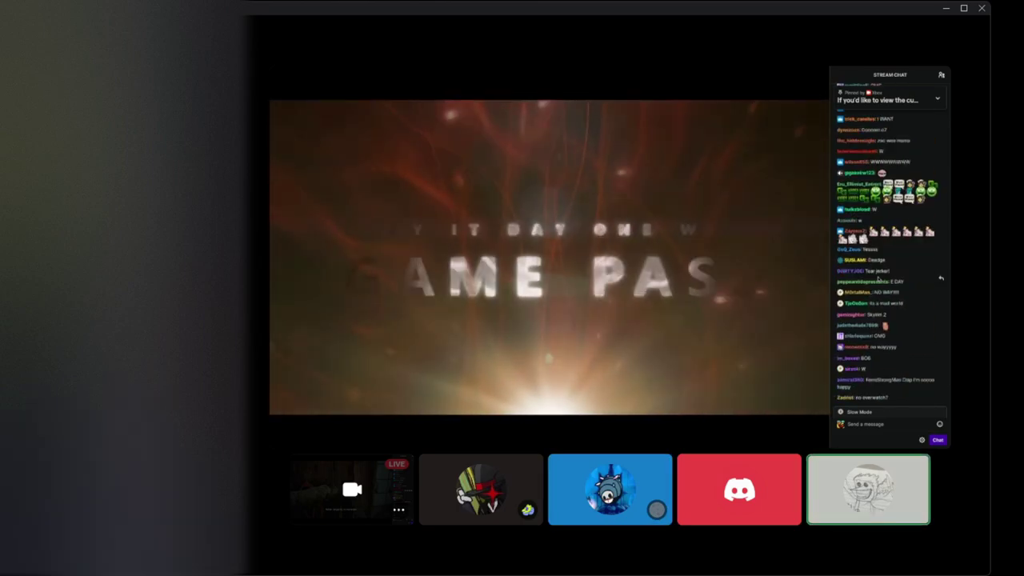
{"action": "key", "text": "Left"}
{"action": "key", "text": "Left"}
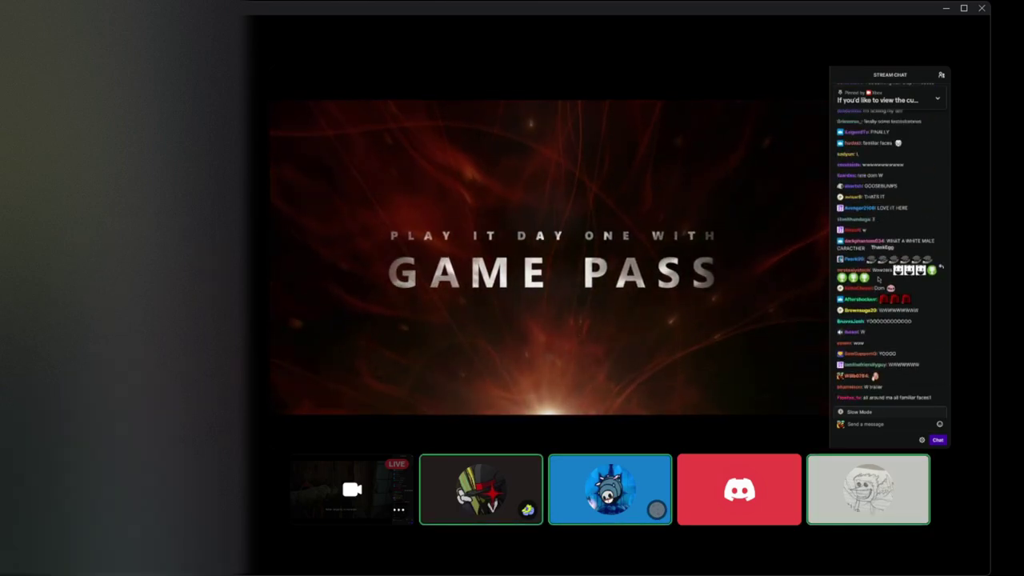
{"action": "key", "text": "Left"}
{"action": "key", "text": "Left"}
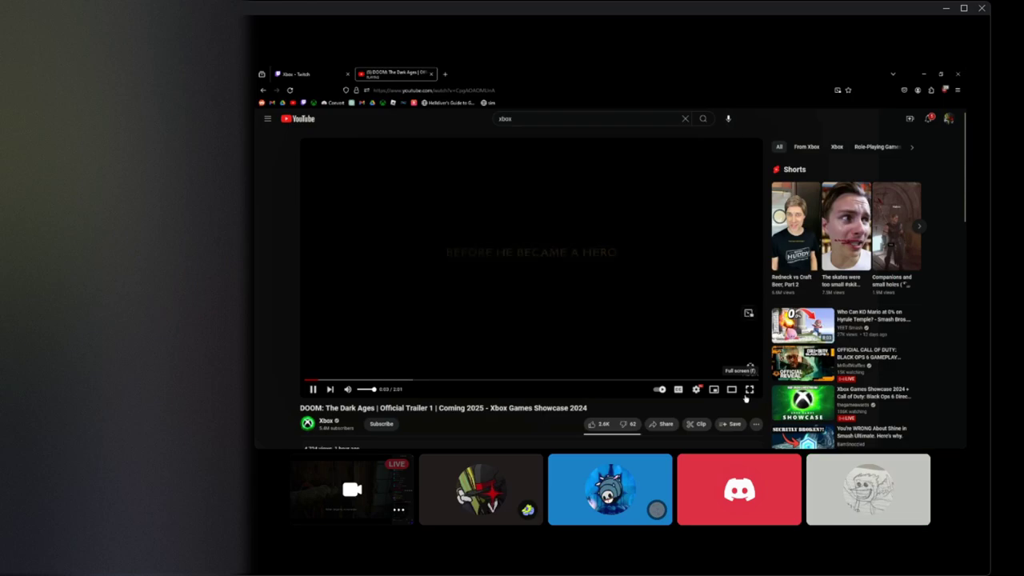
{"action": "scroll", "coordinate": [677, 311], "scroll_direction": "down", "scroll_amount": 5}
Step: Play the DOOM: The Dark Ages trailer in fullscreen on YouTube
{"action": "key", "text": "ctrl+Tab"}
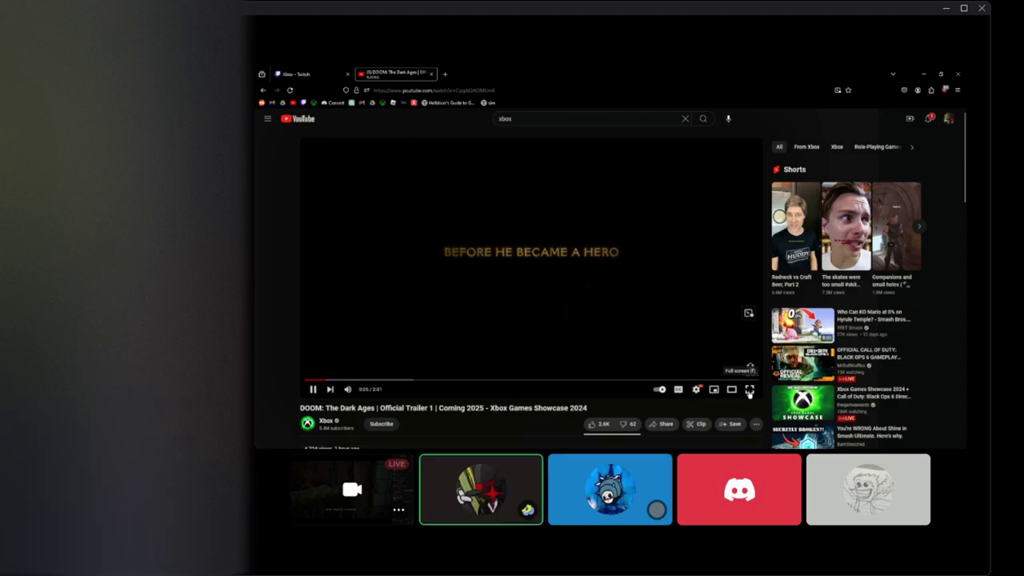
{"action": "left_click", "coordinate": [748, 389]}
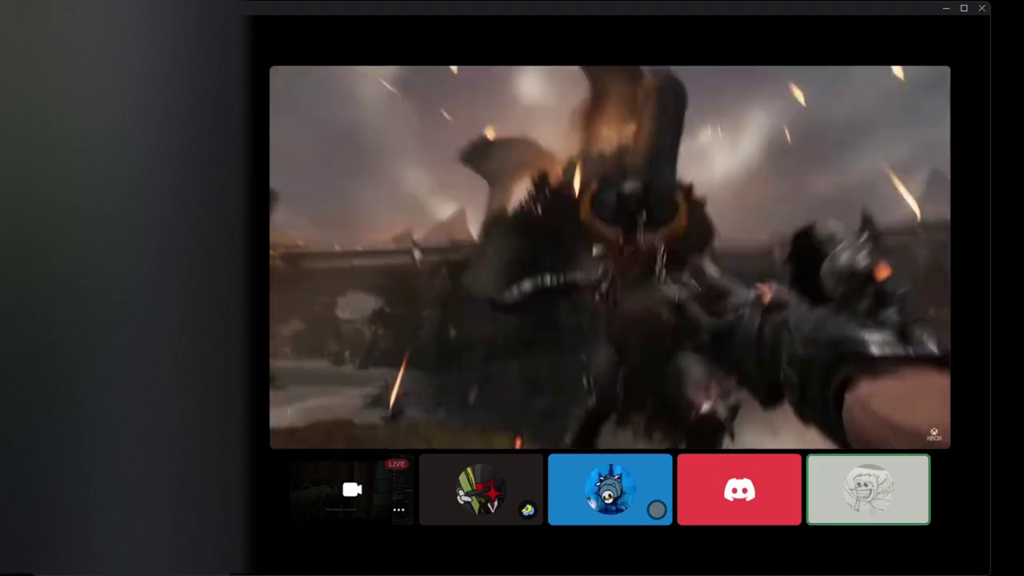
{"action": "key", "text": "Right"}
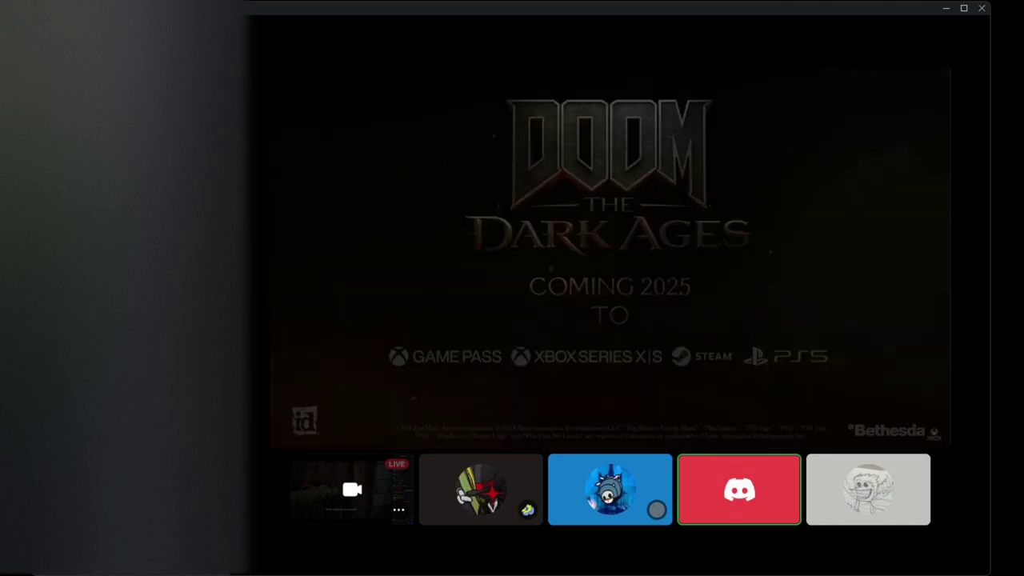
Step: Exit the finished DOOM trailer's fullscreen and return to the Xbox channel's video list
{"action": "key", "text": "Left"}
{"action": "key", "text": "Left"}
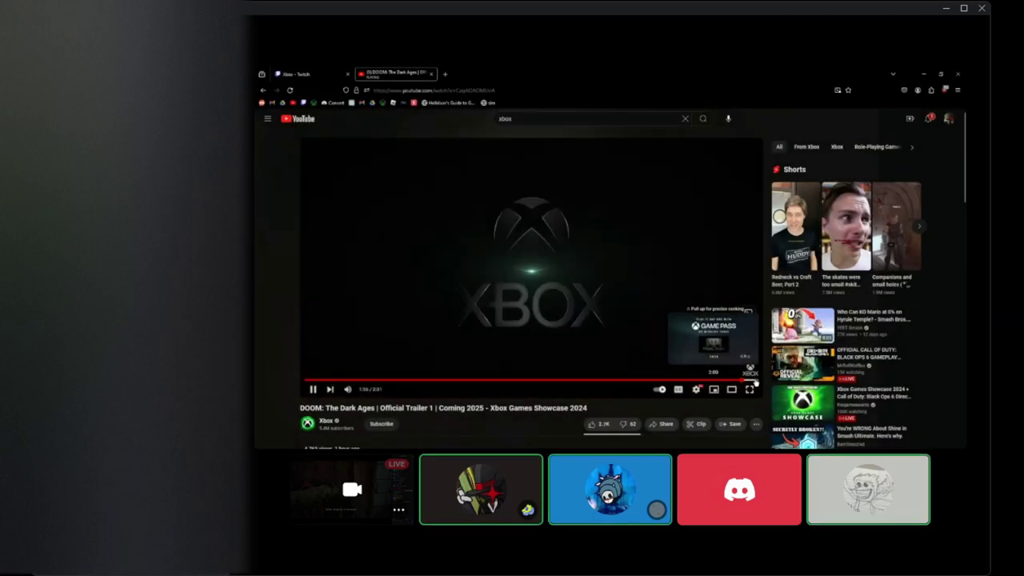
{"action": "key", "text": "Right"}
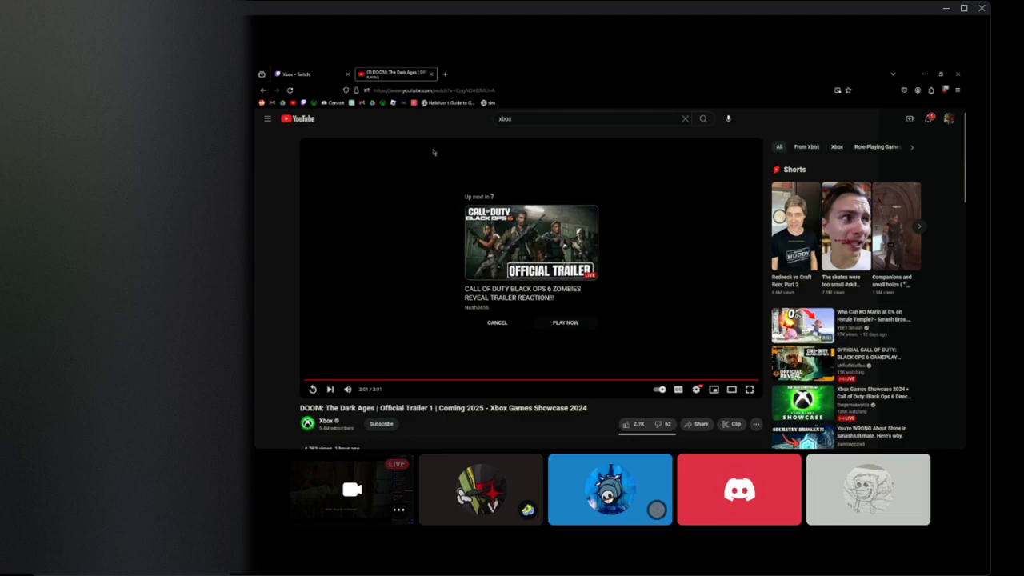
{"action": "key", "text": "alt+Left"}
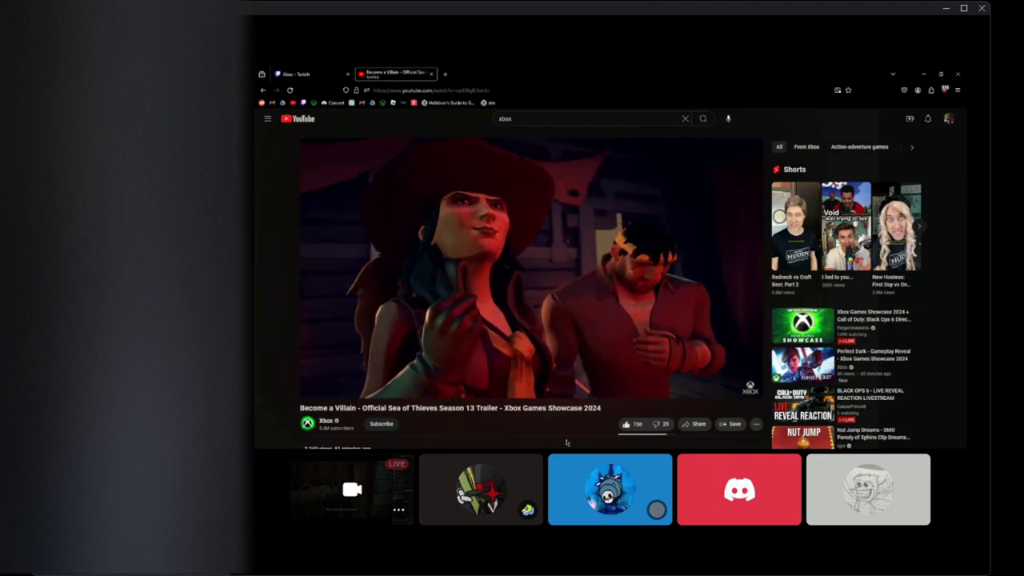
Step: Seek back and forth through the Sea of Thieves Season 13 trailer
{"action": "key", "text": "Right"}
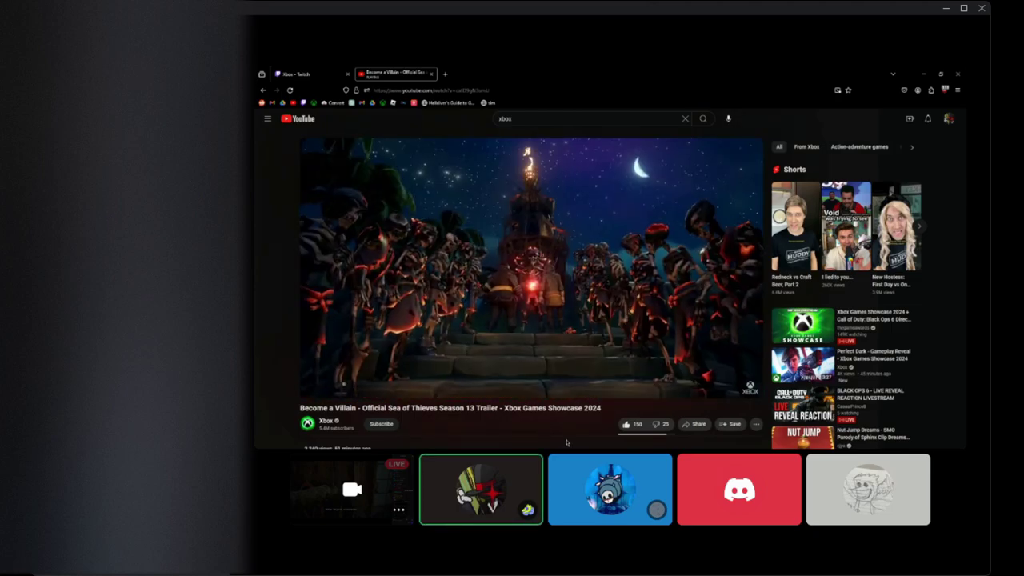
{"action": "key", "text": "Right"}
{"action": "key", "text": "Right"}
{"action": "key", "text": "Right"}
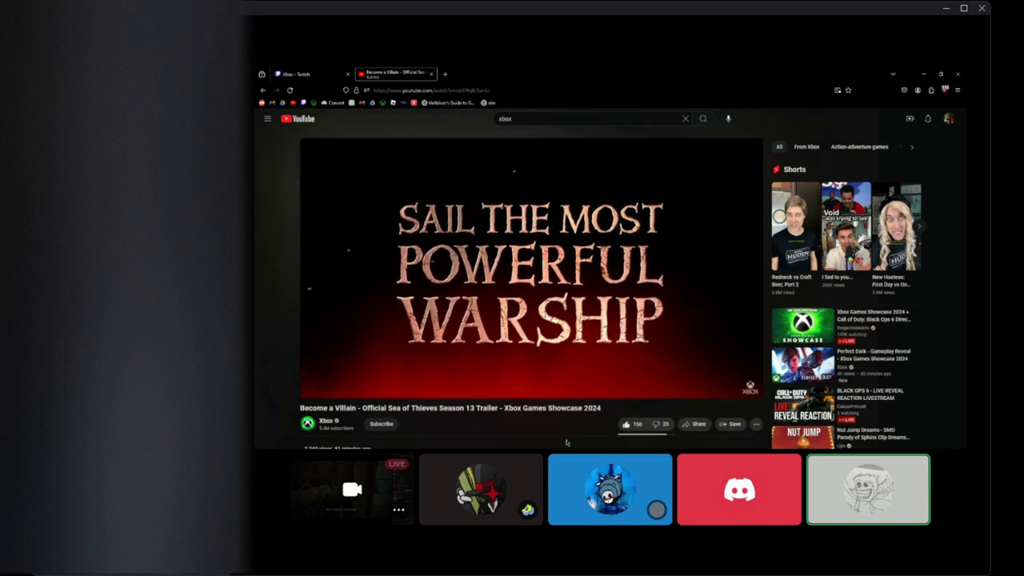
{"action": "key", "text": "Left"}
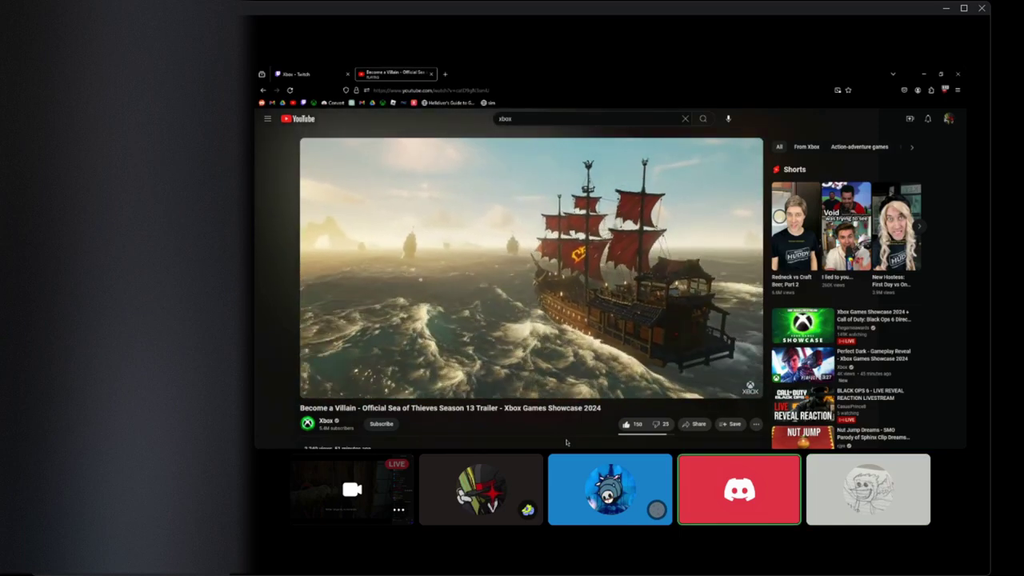
{"action": "key", "text": "Right"}
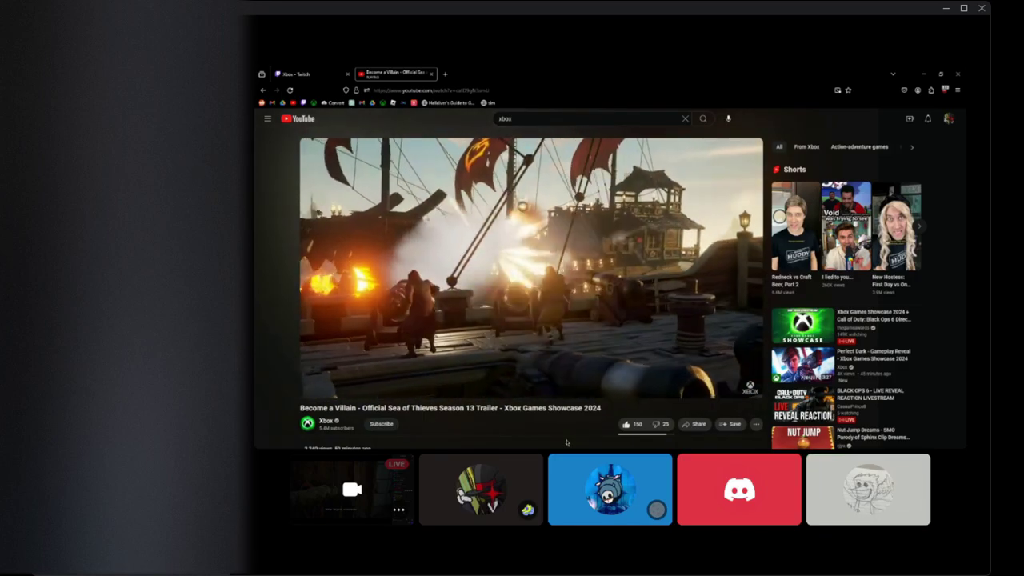
{"action": "key", "text": "Left"}
{"action": "key", "text": "Left"}
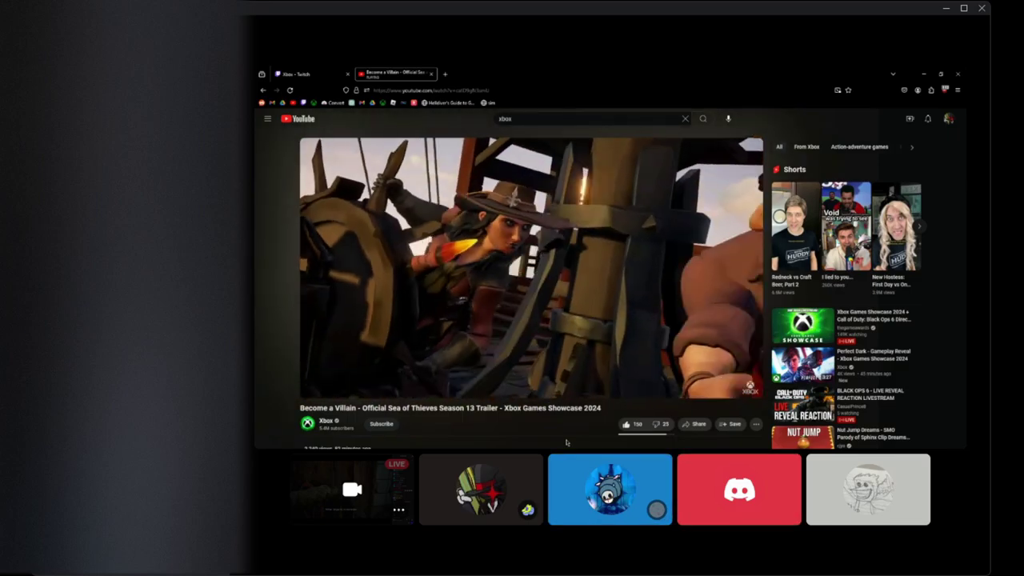
{"action": "key", "text": "Left"}
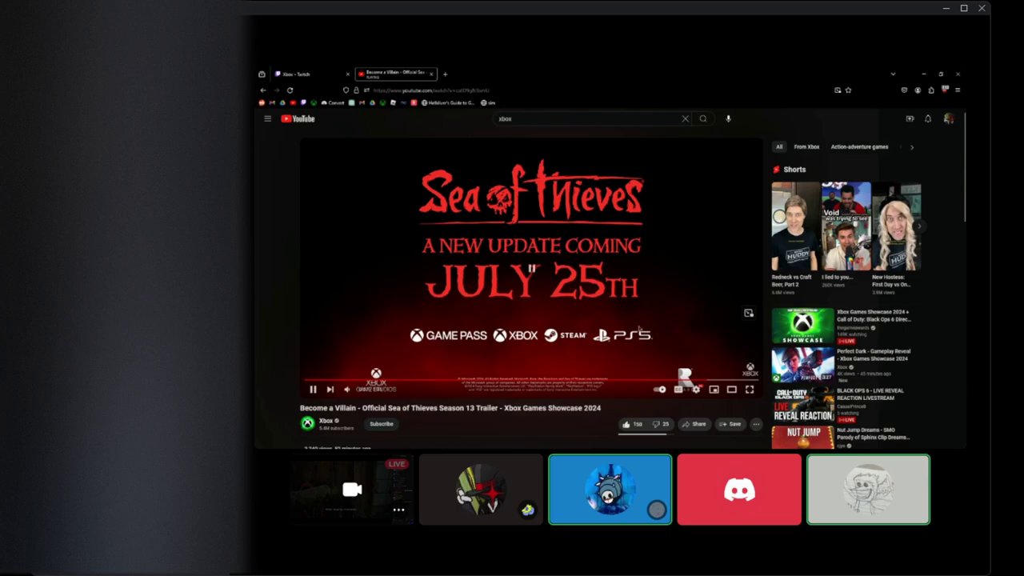
Step: Rewind the trailer to the 0:45 ship scene, pausing briefly on the fire scene
{"action": "left_click", "coordinate": [649, 382]}
{"action": "left_click", "coordinate": [584, 318]}
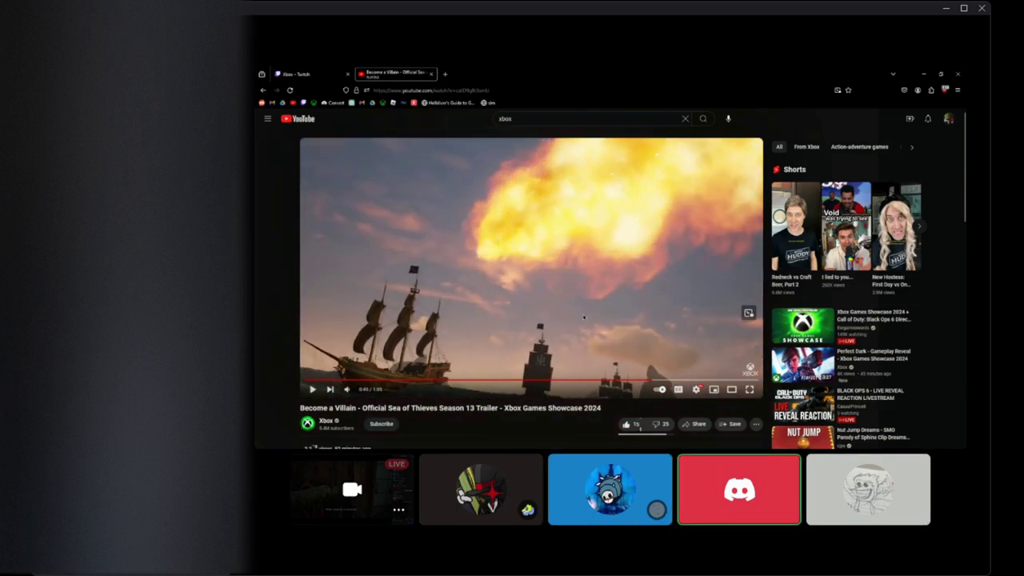
{"action": "left_click", "coordinate": [584, 318]}
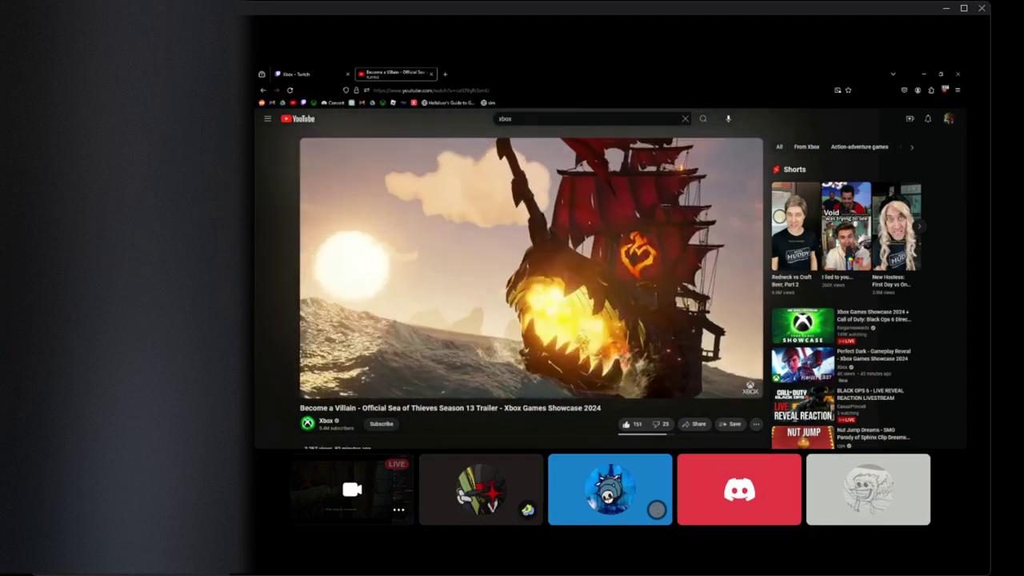
{"action": "left_click", "coordinate": [584, 318]}
{"action": "left_click", "coordinate": [584, 317]}
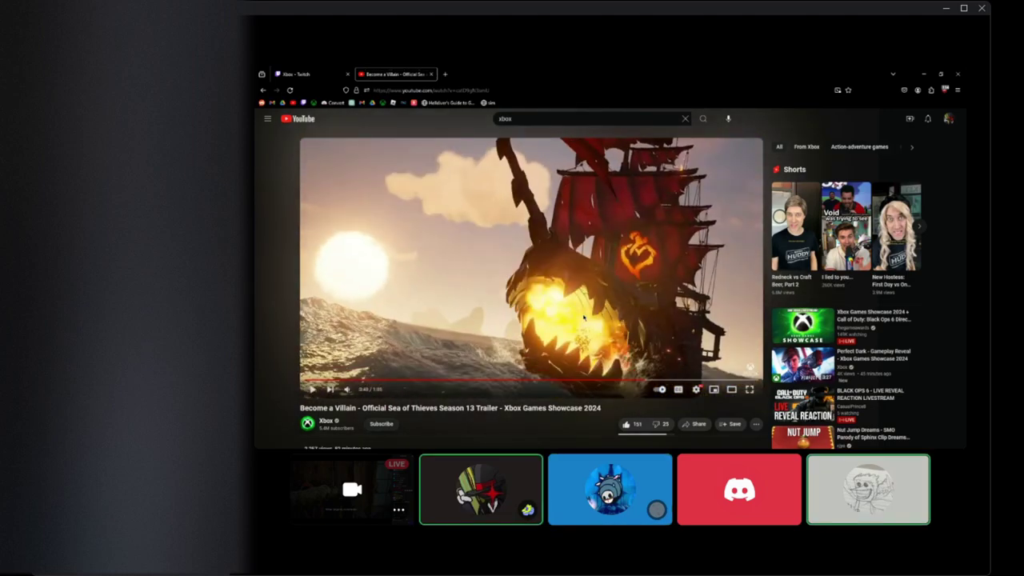
{"action": "key", "text": "Left"}
{"action": "key", "text": "Left"}
{"action": "key", "text": "Left"}
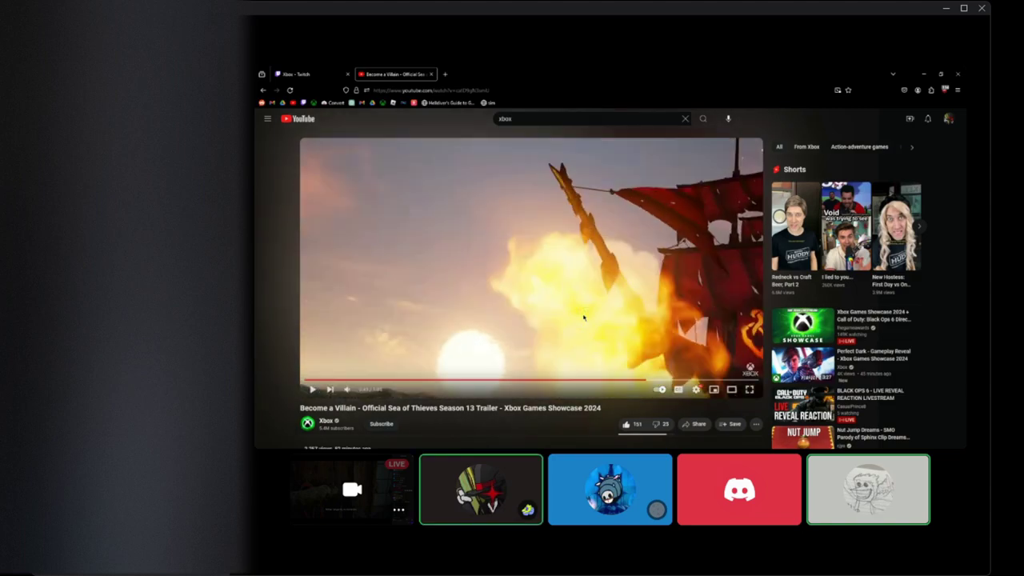
{"action": "key", "text": "Right"}
{"action": "key", "text": "Right"}
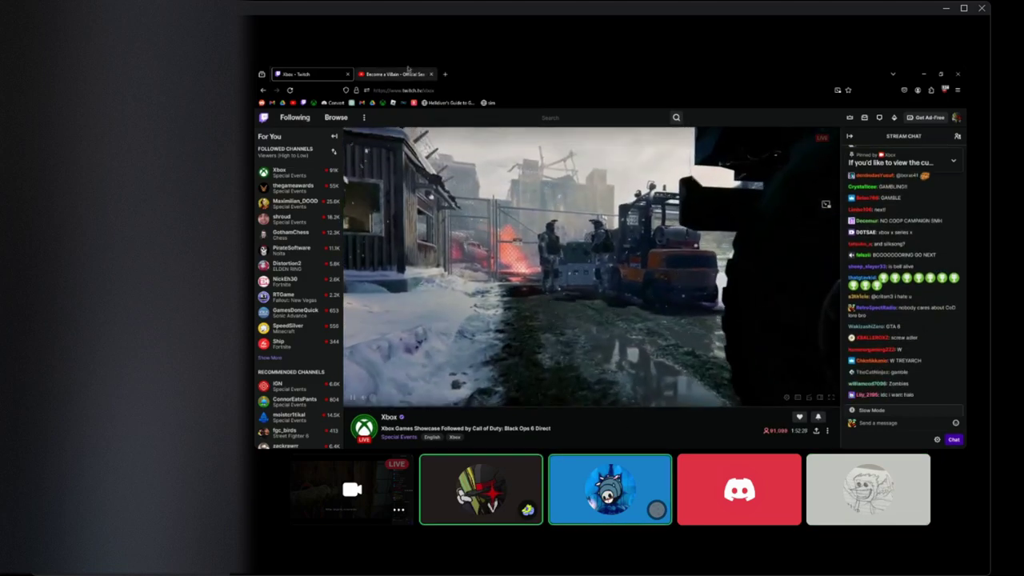
Step: Go back from the Sea of Thieves trailer to the Xbox channel's Videos page
{"action": "key", "text": "ctrl+Tab"}
{"action": "left_click", "coordinate": [261, 90]}
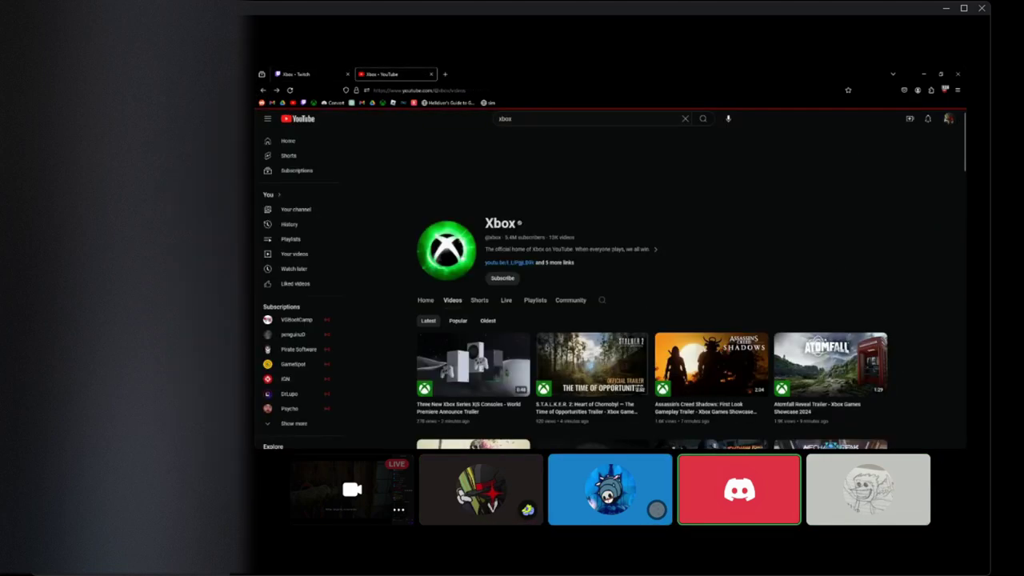
{"action": "scroll", "coordinate": [716, 255], "scroll_direction": "down", "scroll_amount": 3}
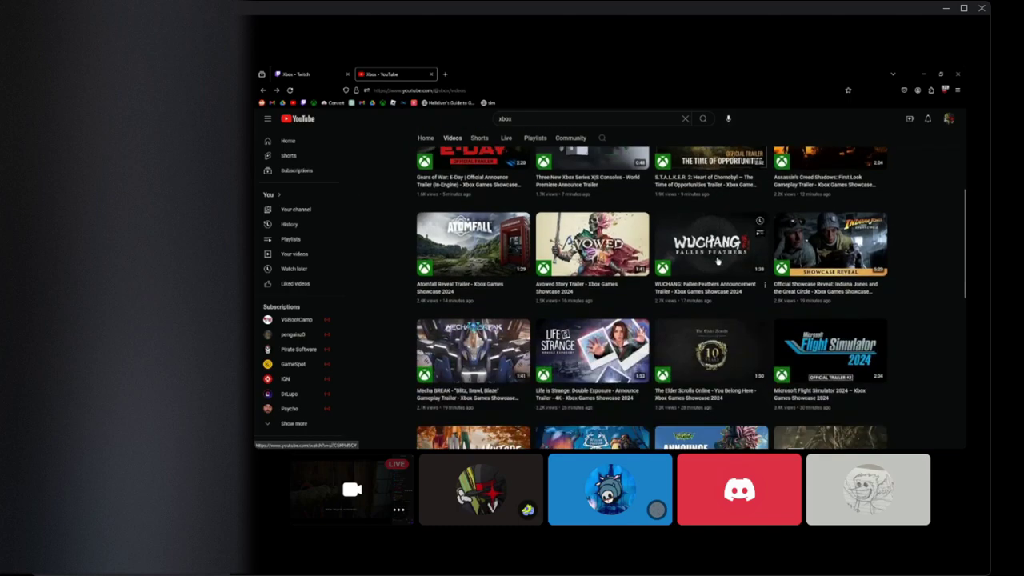
{"action": "scroll", "coordinate": [763, 375], "scroll_direction": "down", "scroll_amount": 2}
{"action": "scroll", "coordinate": [799, 319], "scroll_direction": "up", "scroll_amount": 2}
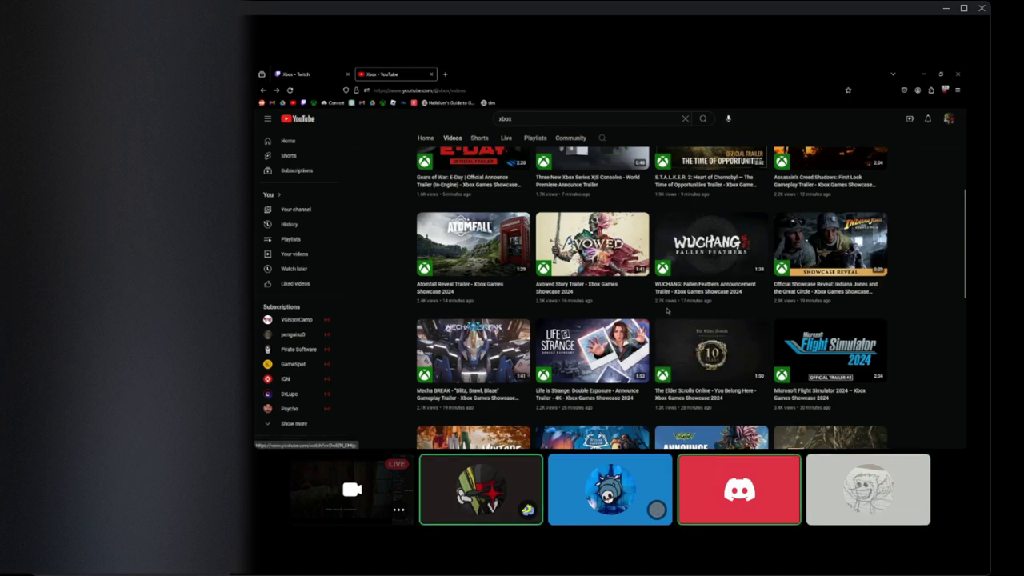
{"action": "scroll", "coordinate": [639, 296], "scroll_direction": "up", "scroll_amount": 1}
{"action": "scroll", "coordinate": [512, 264], "scroll_direction": "up", "scroll_amount": 2}
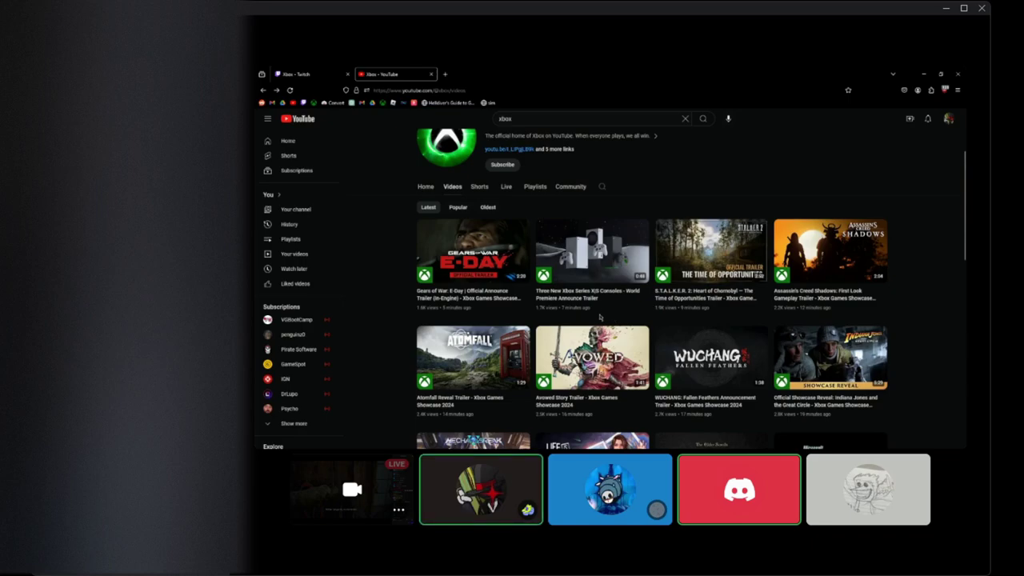
{"action": "scroll", "coordinate": [624, 316], "scroll_direction": "down", "scroll_amount": 3}
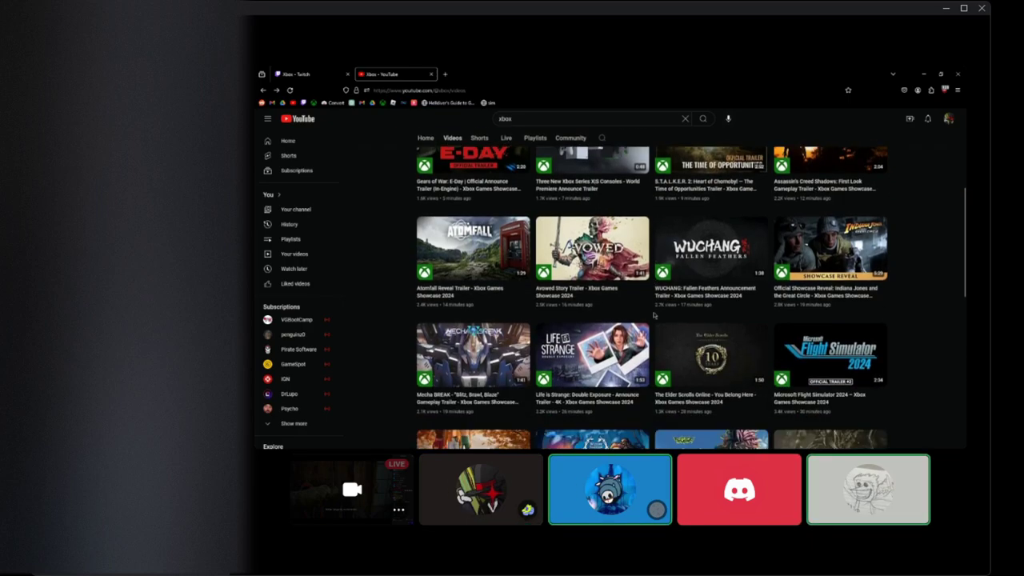